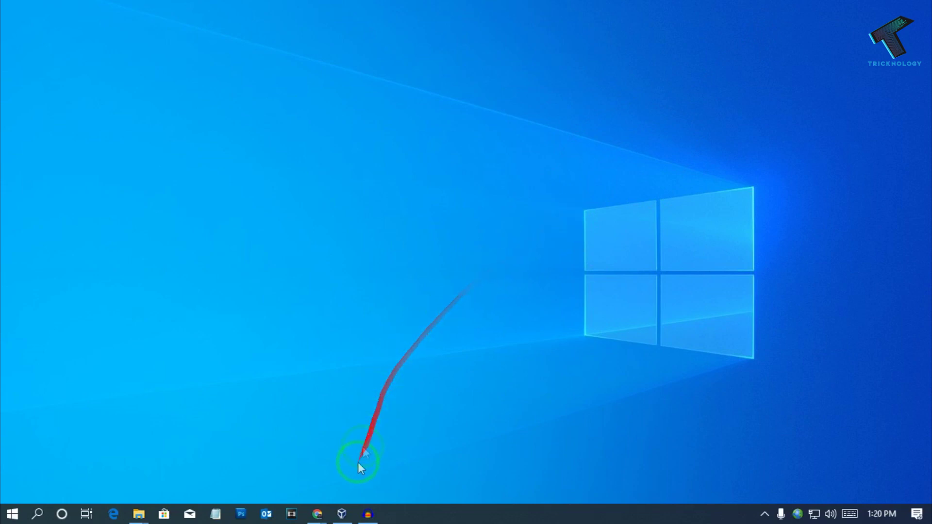
Download MediaCreationTool from Chrome's Download Windows 10 page, run it, and reveal the desktop
mouse_move(316, 512)
left_click(393, 477)
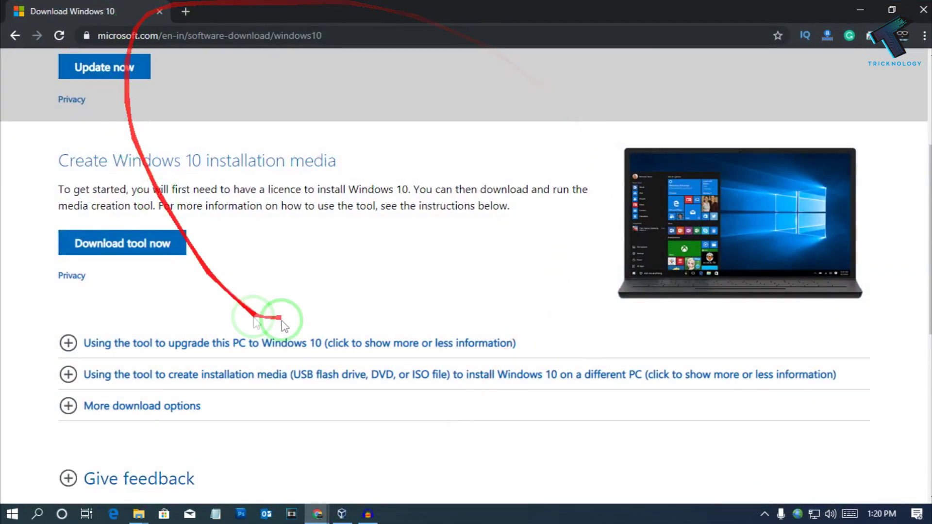
scroll(363, 245, "up", 4)
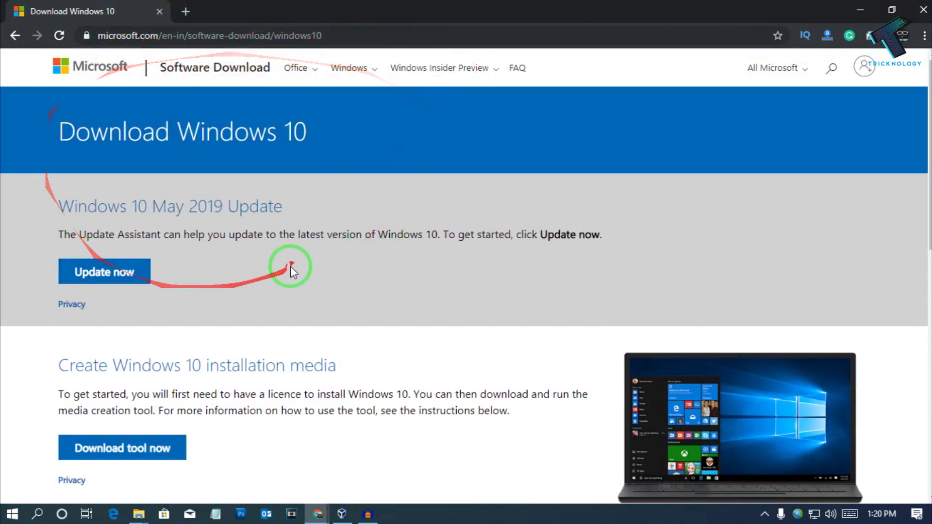
scroll(316, 276, "down", 1)
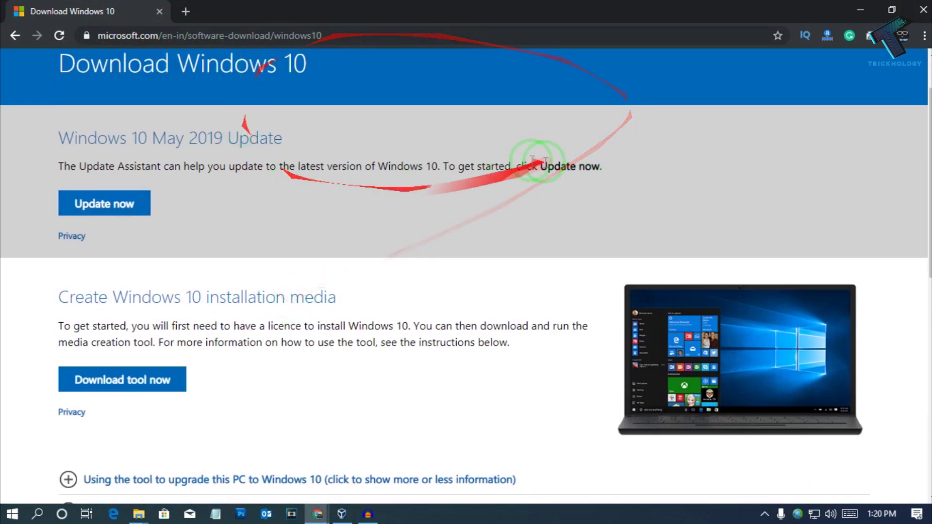
scroll(369, 88, "up", 1)
scroll(282, 193, "down", 1)
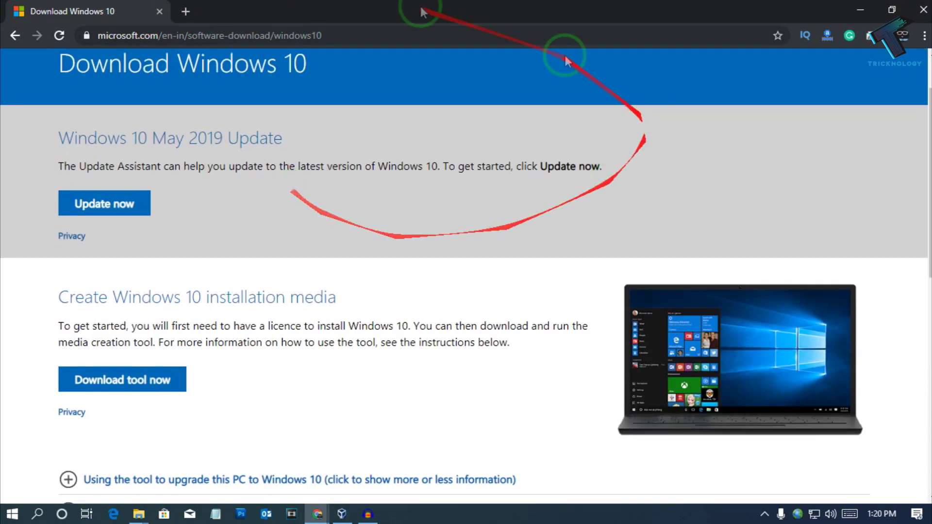
left_click(156, 387)
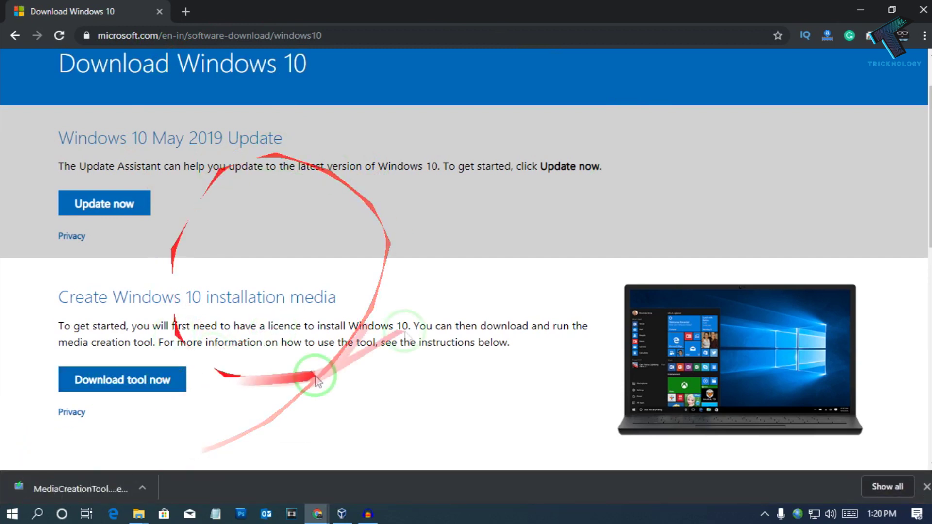
left_click(78, 488)
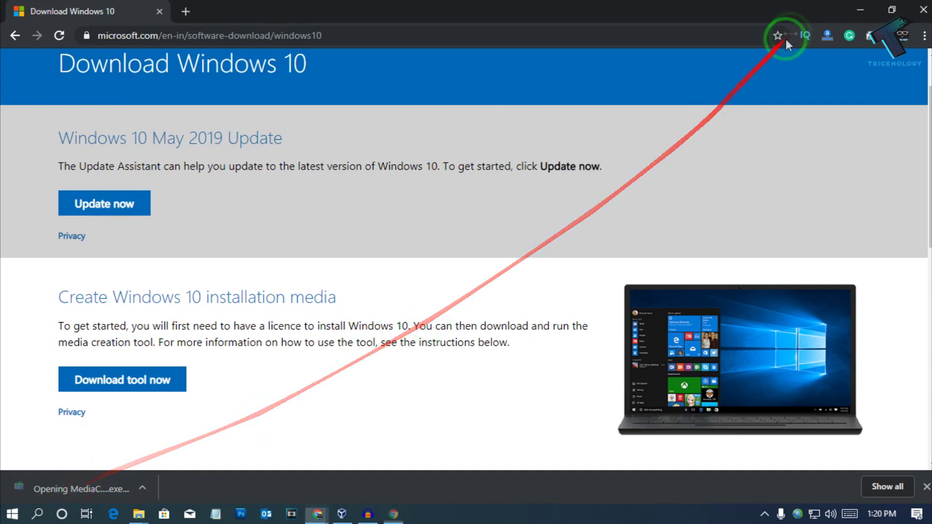
left_click(859, 10)
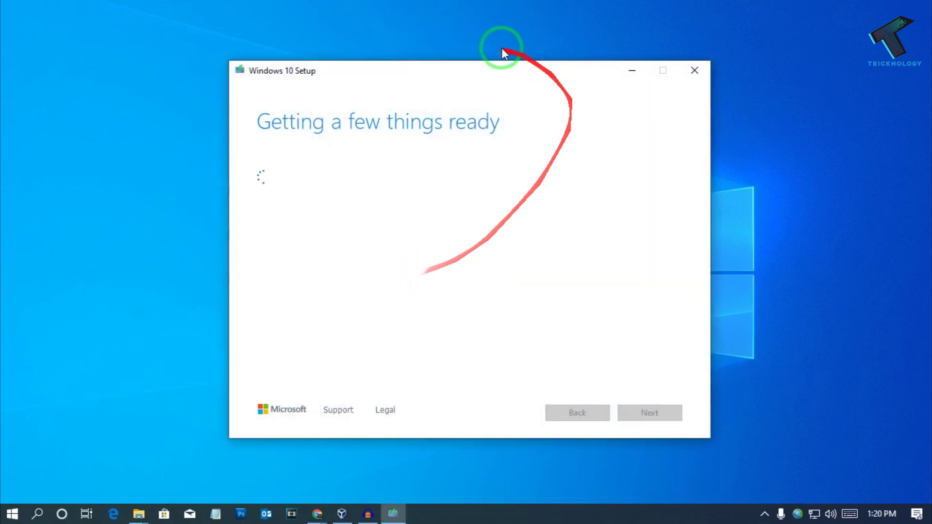
Accept the Windows 10 license terms and choose 'Create installation media for another PC'
left_click_drag(511, 68, 458, 85)
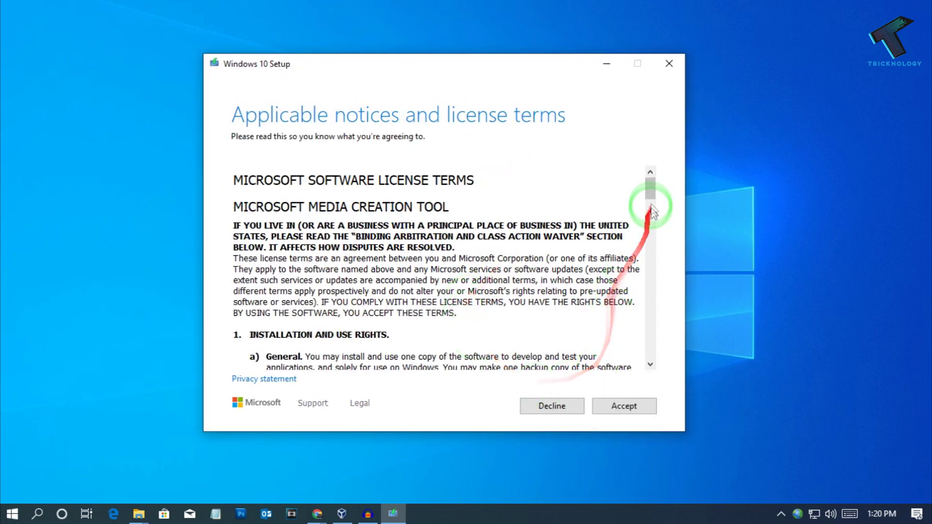
left_click_drag(653, 196, 651, 369)
left_click(638, 408)
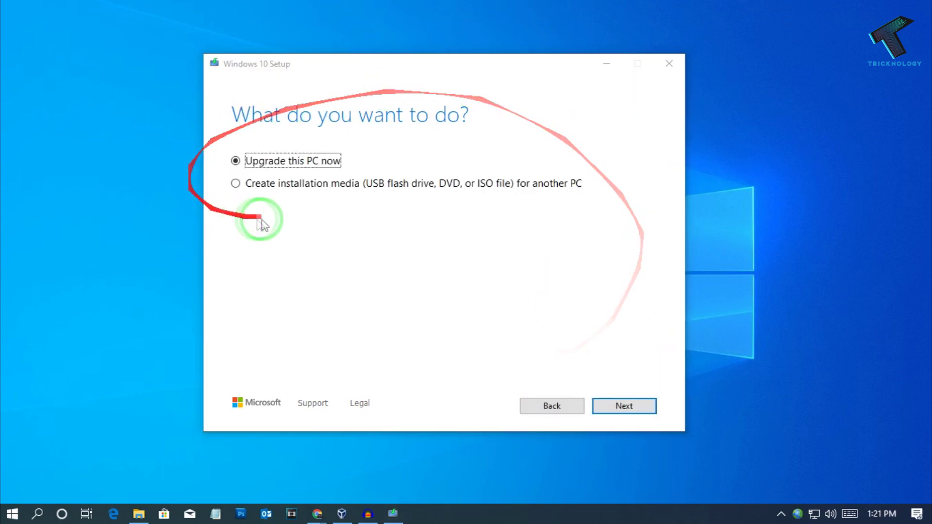
left_click(303, 192)
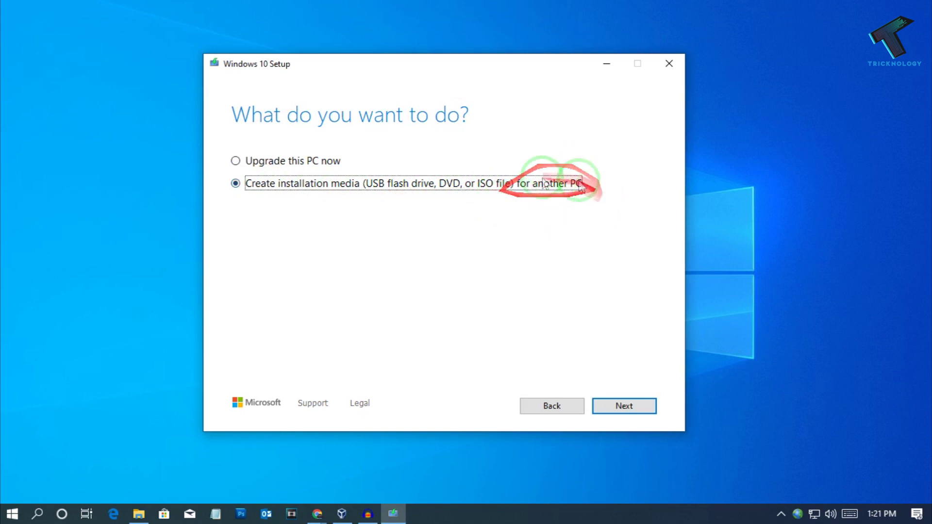
Turn off recommended options and select English (United States), Windows 10, 64-bit (x64)
left_click(626, 406)
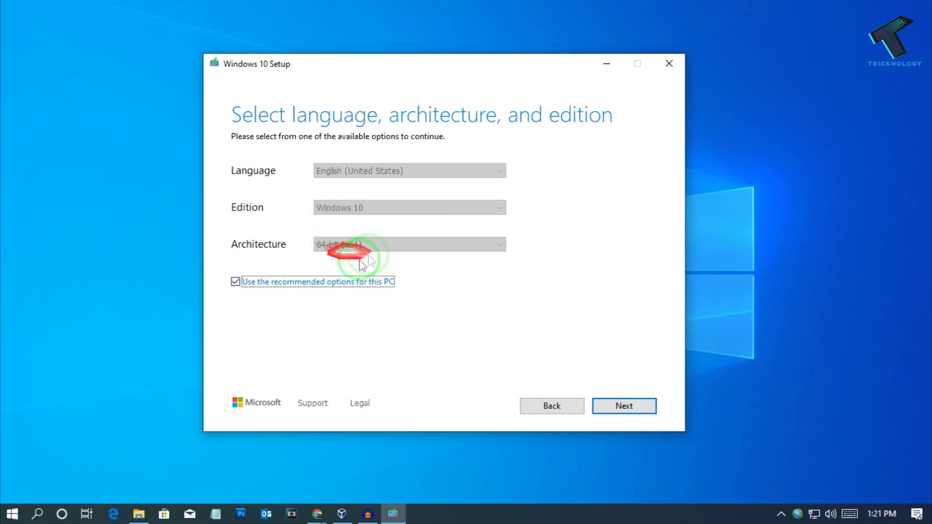
left_click(235, 281)
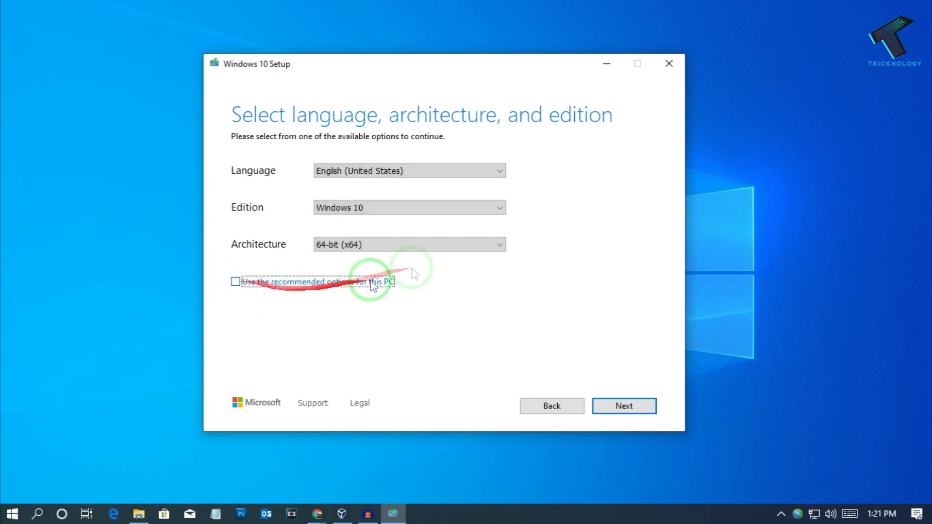
left_click(421, 245)
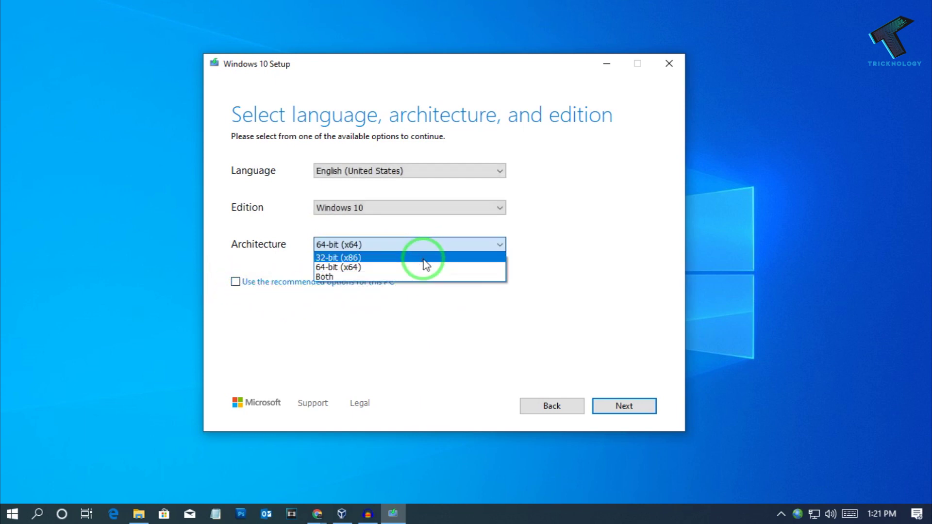
left_click(423, 259)
left_click(401, 247)
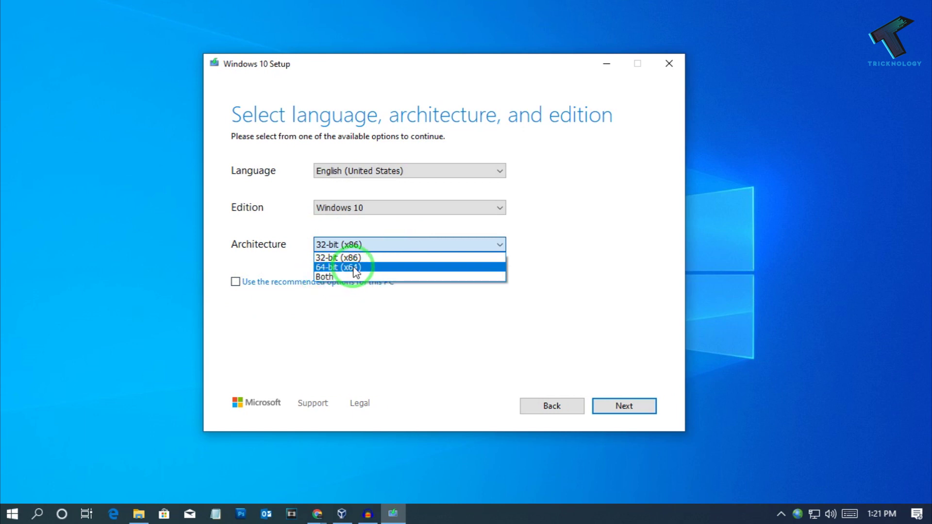
left_click(366, 270)
left_click(379, 205)
left_click(379, 206)
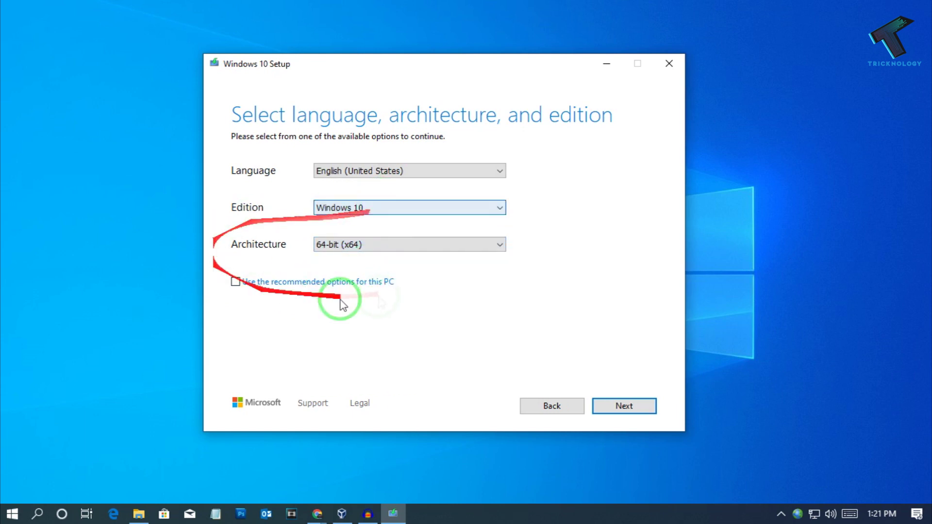
left_click(621, 408)
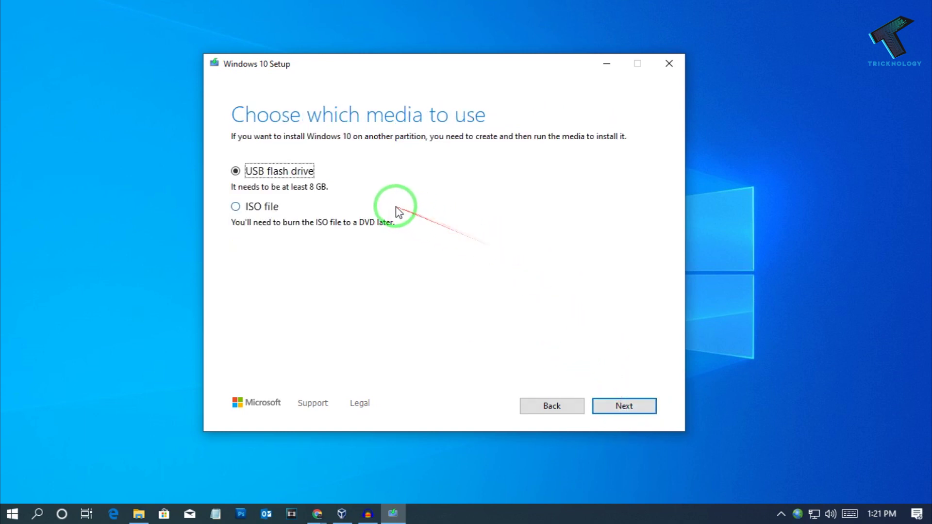
Keep USB flash drive as the media, continue to drive selection, and bring up File Explorer
left_click(246, 207)
left_click(296, 171)
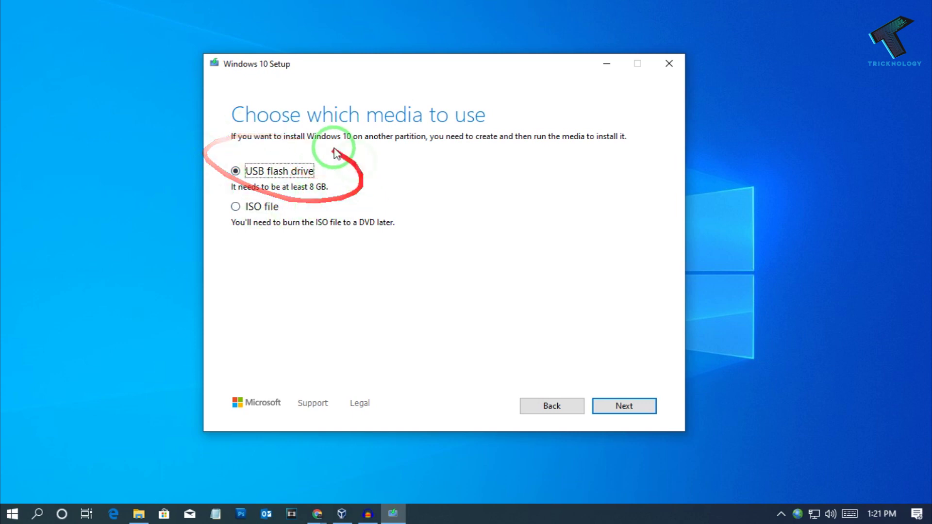
left_click(632, 410)
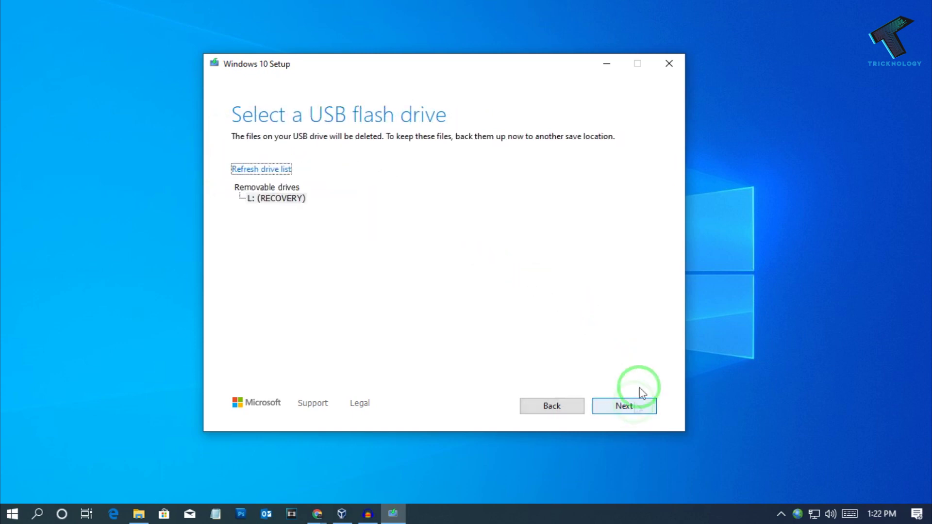
left_click(139, 515)
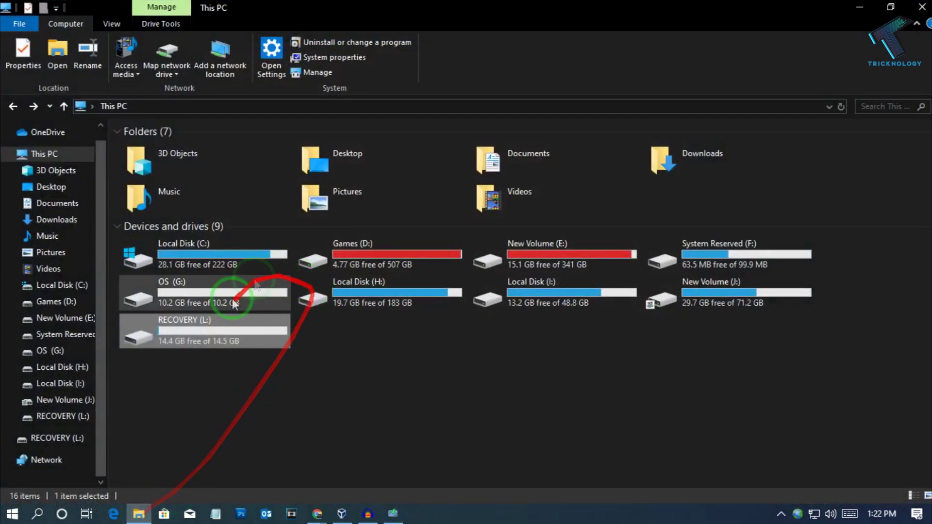
Check that the RECOVERY (L:) drive is empty, then return to the USB drive selection page
left_click(221, 329)
left_click_drag(383, 4, 593, 24)
scroll(602, 220, "down", 3)
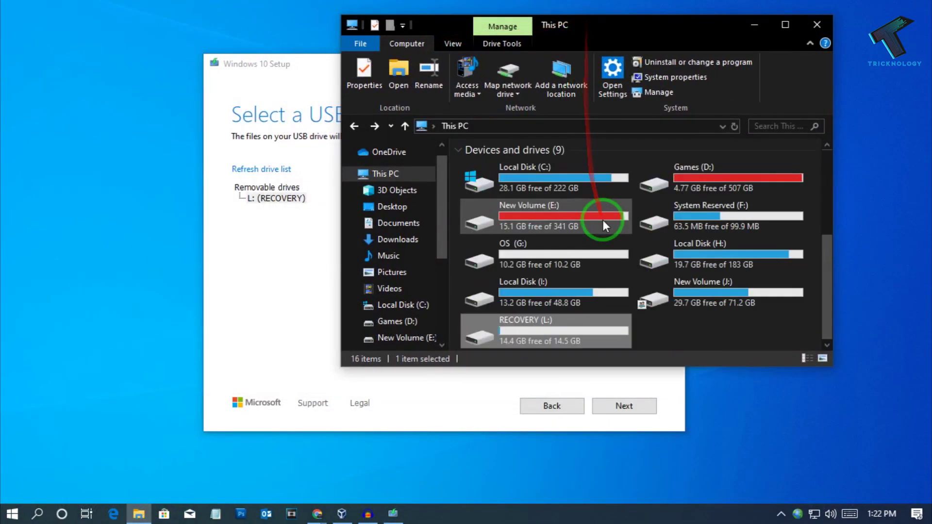
double_click(550, 337)
left_click(354, 125)
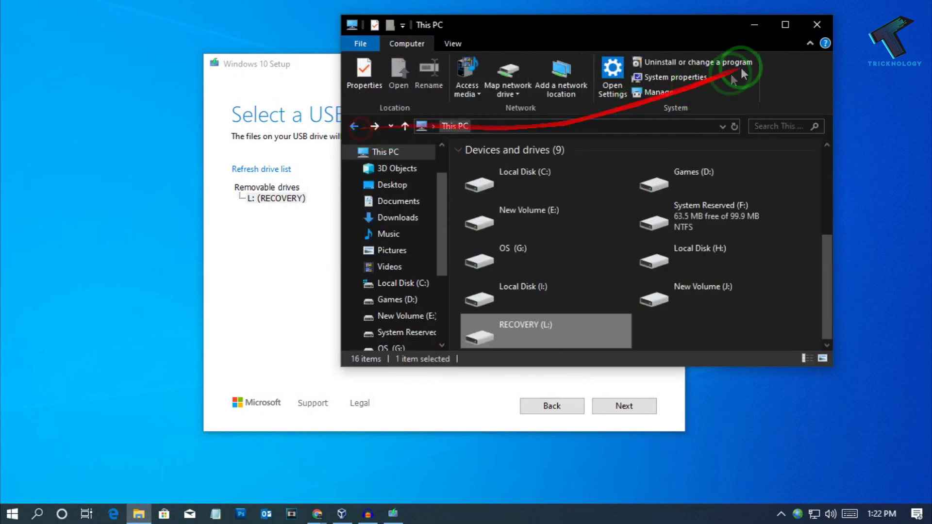
left_click(758, 26)
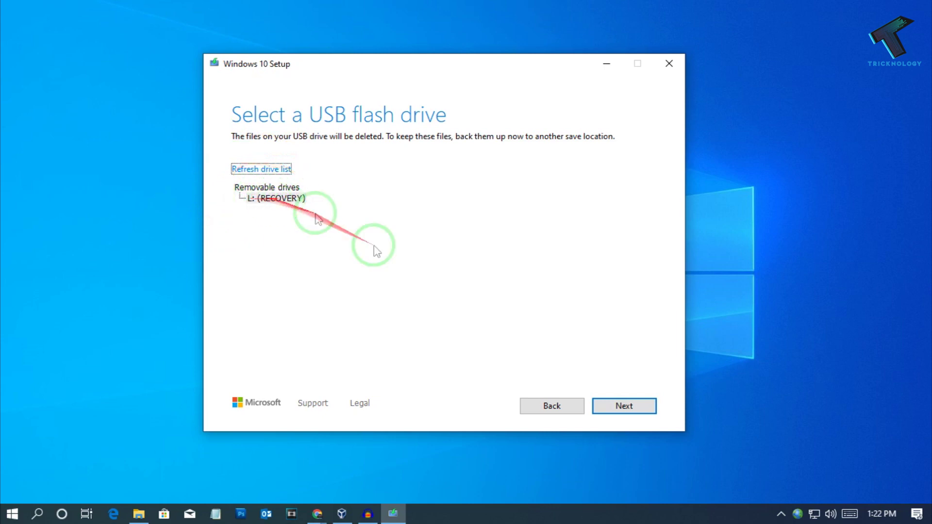
Write the Windows 10 installer to the L: (RECOVERY) drive and finish once it's ready
left_click(277, 198)
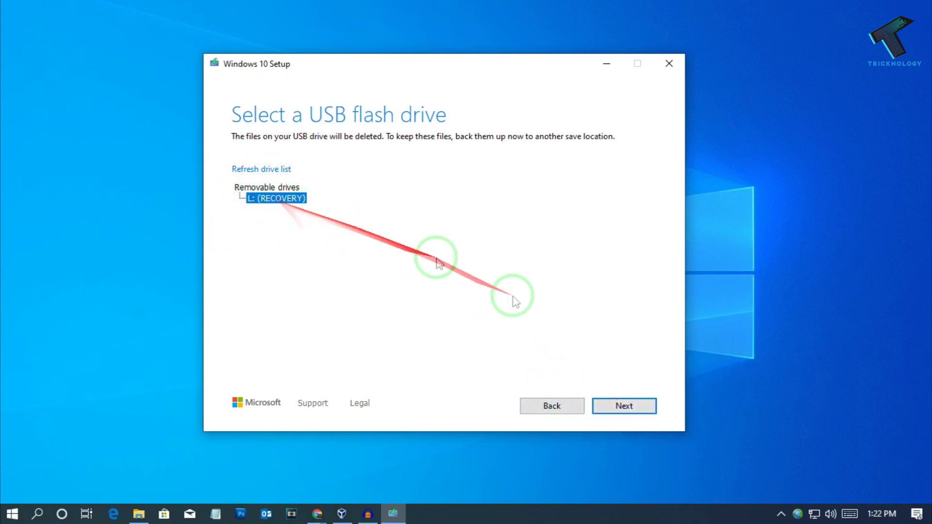
left_click(627, 411)
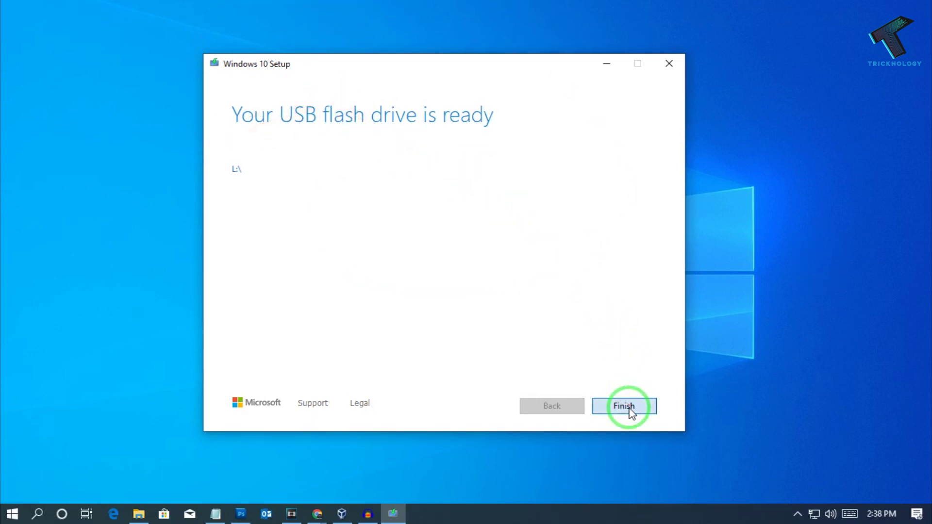
left_click(630, 409)
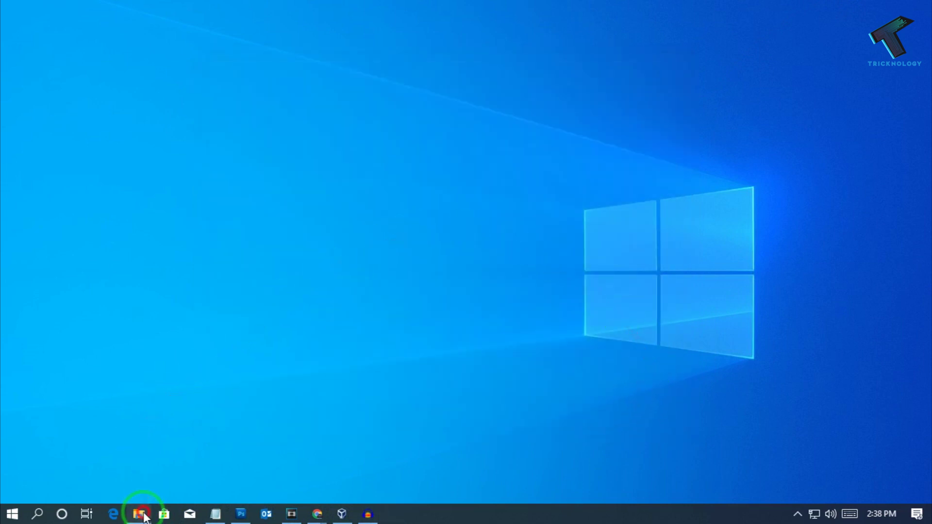
Open ESD-USB (L:) in This PC and select its boot, sources and setup.exe files
left_click(144, 516)
scroll(408, 204, "up", 1)
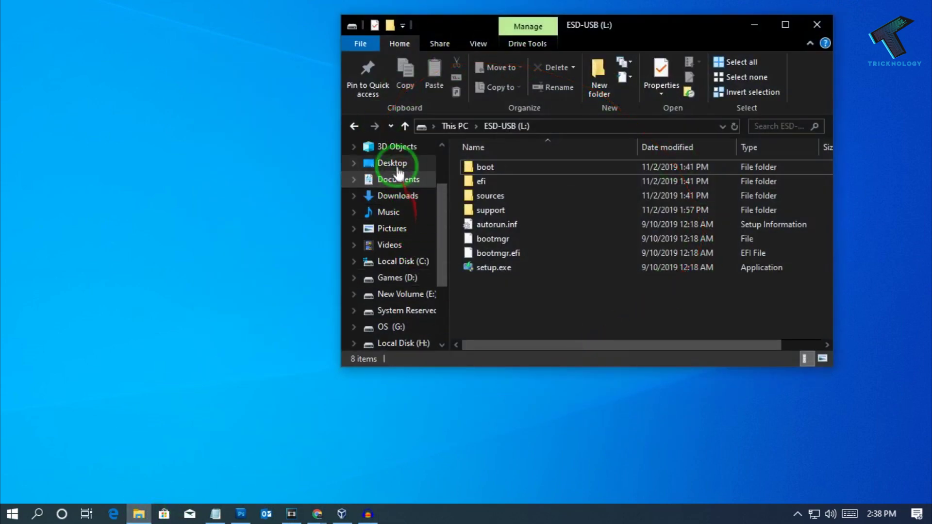
scroll(398, 172, "up", 2)
left_click(385, 201)
left_click(552, 335)
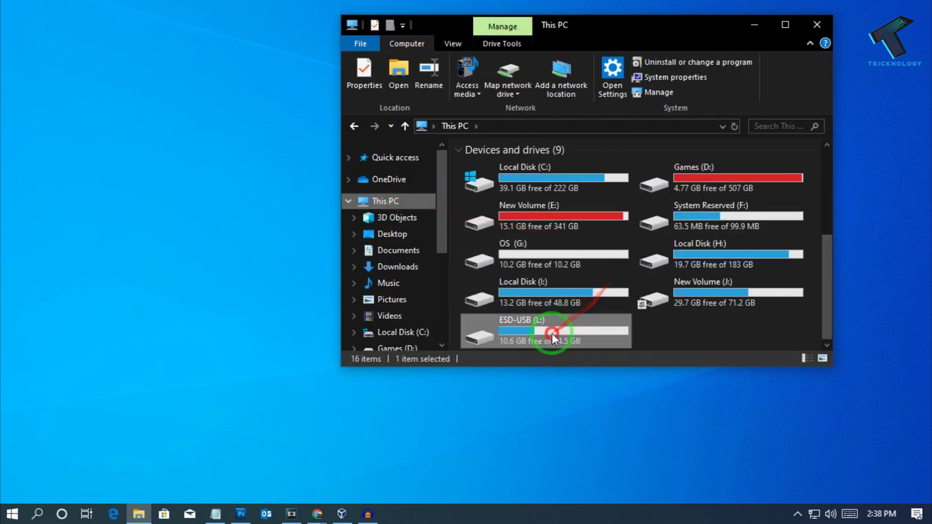
double_click(552, 335)
left_click_drag(589, 303, 485, 157)
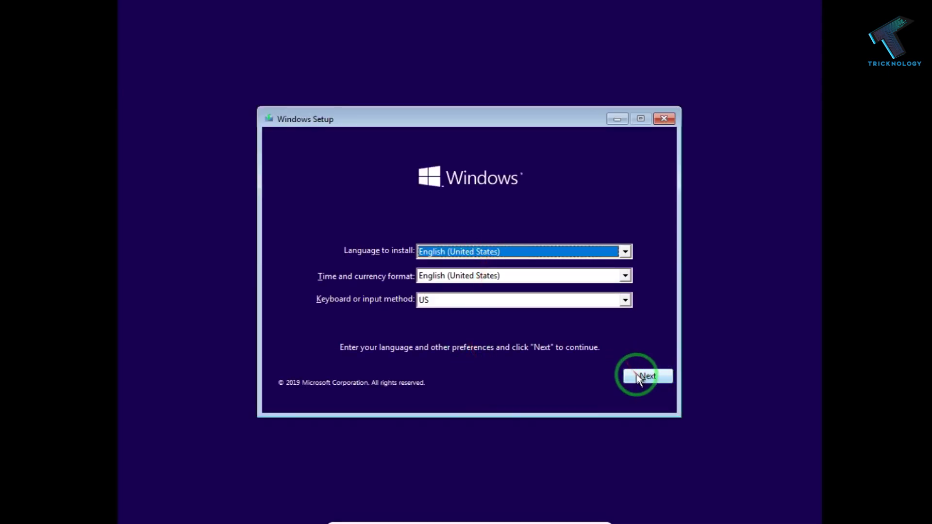
Start installing Windows 10 Home without a product key and accept the license terms
left_click(639, 378)
left_click(458, 264)
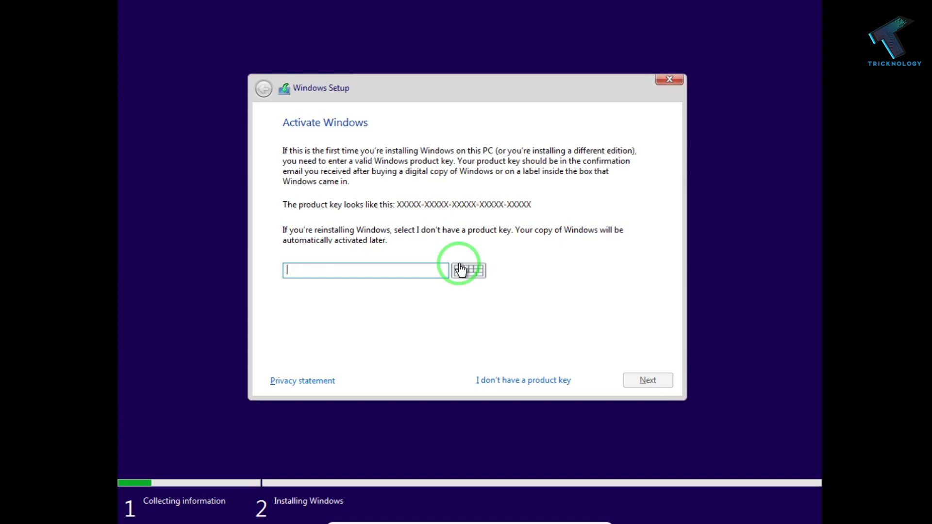
left_click(516, 381)
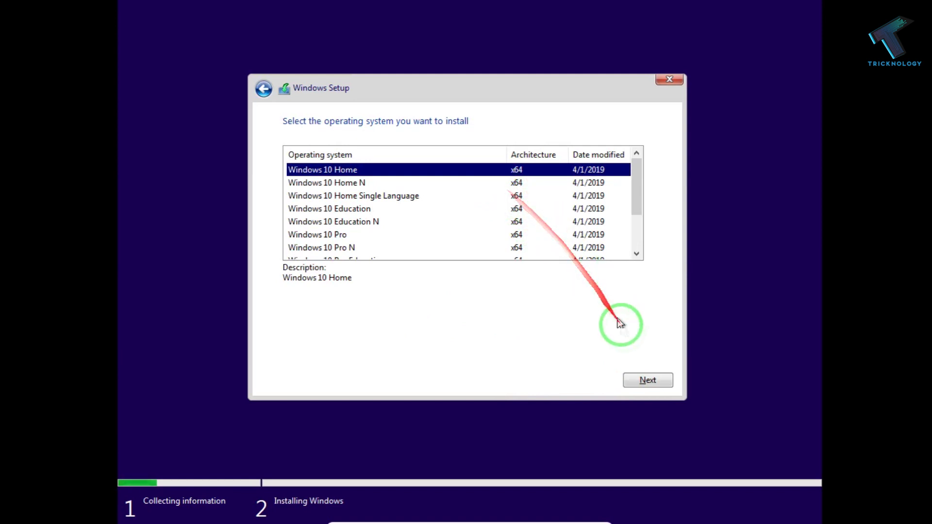
left_click(645, 380)
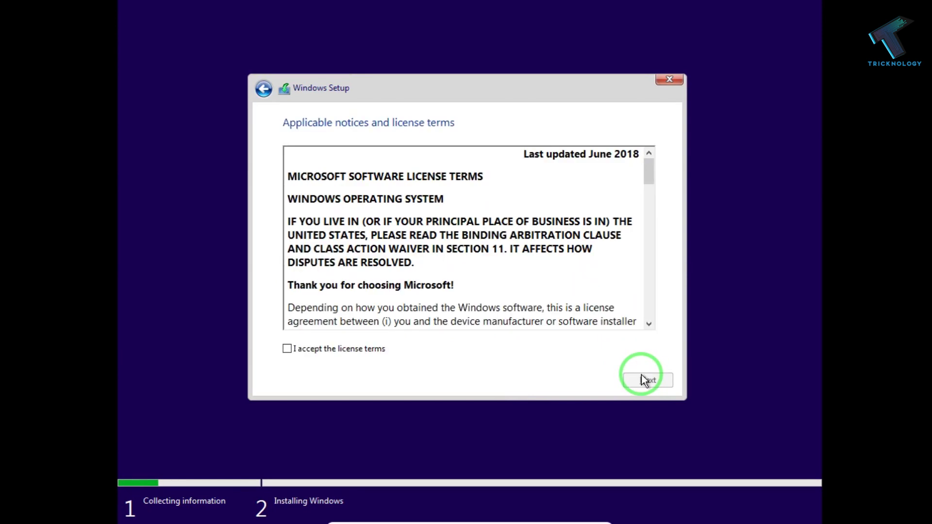
left_click(361, 352)
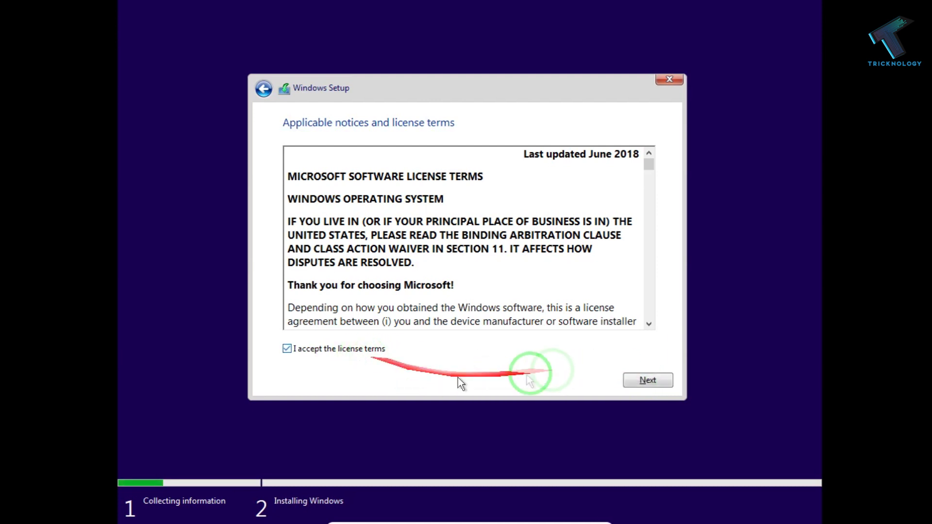
left_click(633, 377)
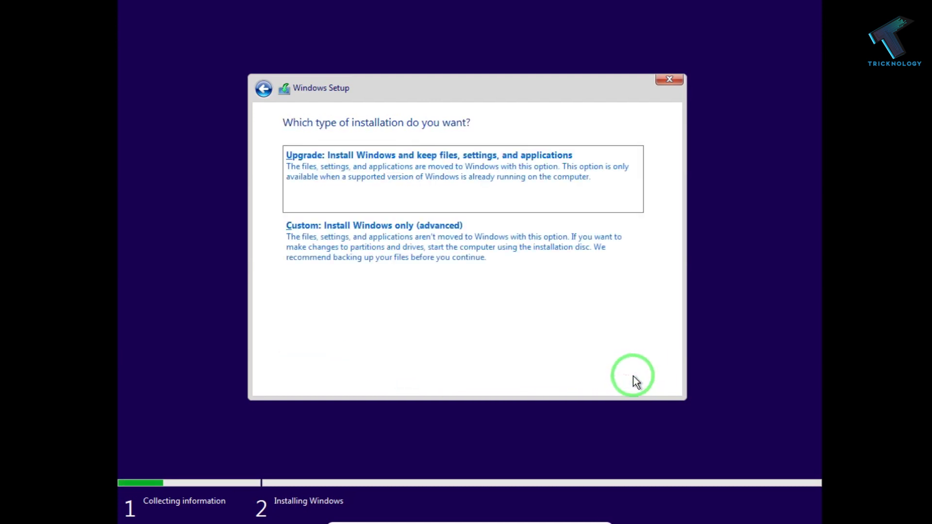
Choose Custom install and create a 51200 MB partition on the 50.0 GB drive
left_click(461, 250)
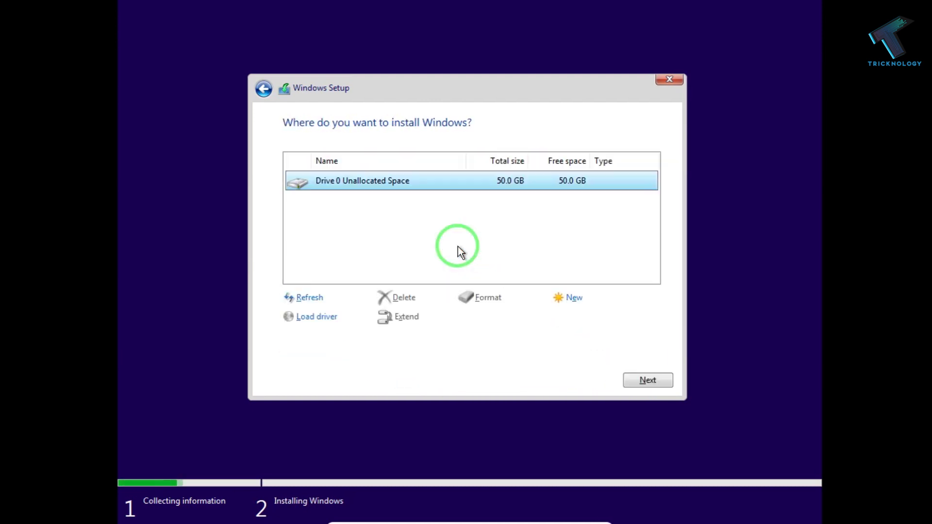
left_click(570, 298)
left_click(597, 318)
left_click(572, 317)
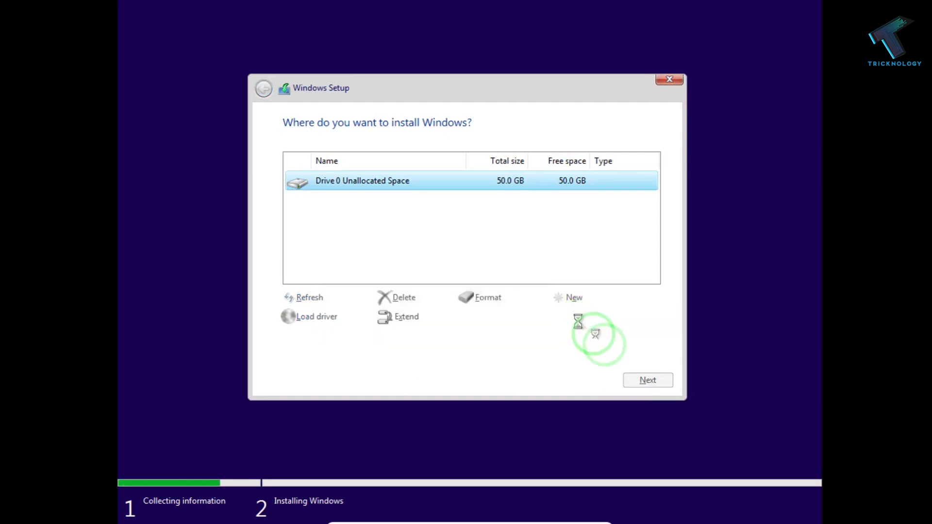
left_click(639, 377)
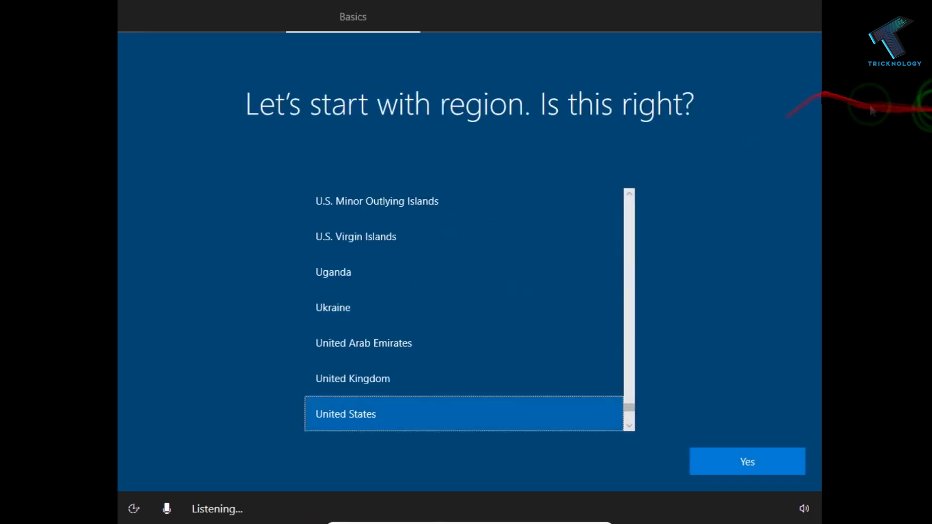
Confirm United States region and US keyboard, skipping the second layout
left_click(767, 468)
left_click(769, 467)
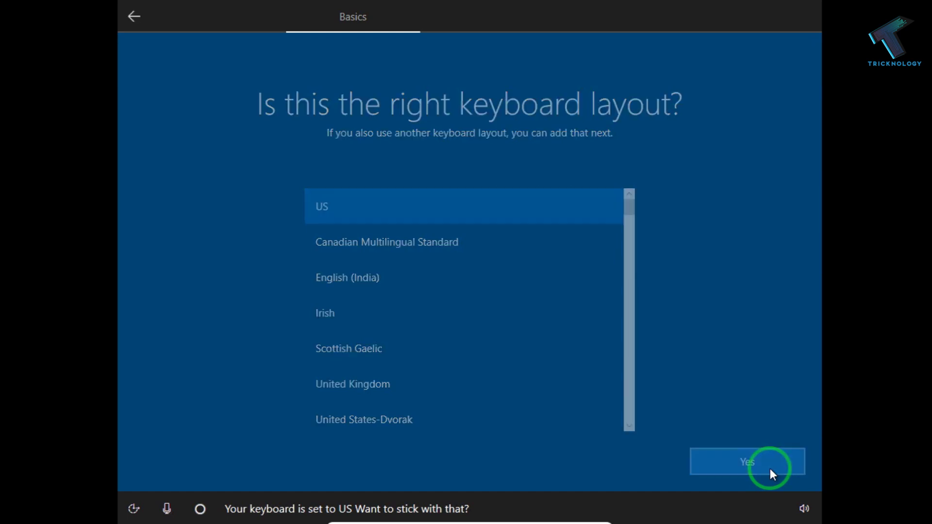
left_click(756, 472)
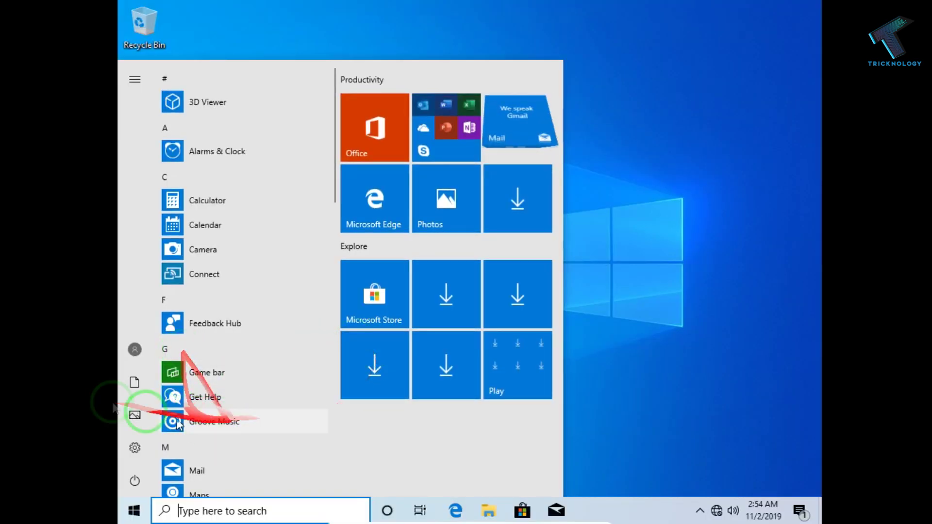
Open Settings from the Start menu, then close it to leave a clear desktop
left_click(135, 447)
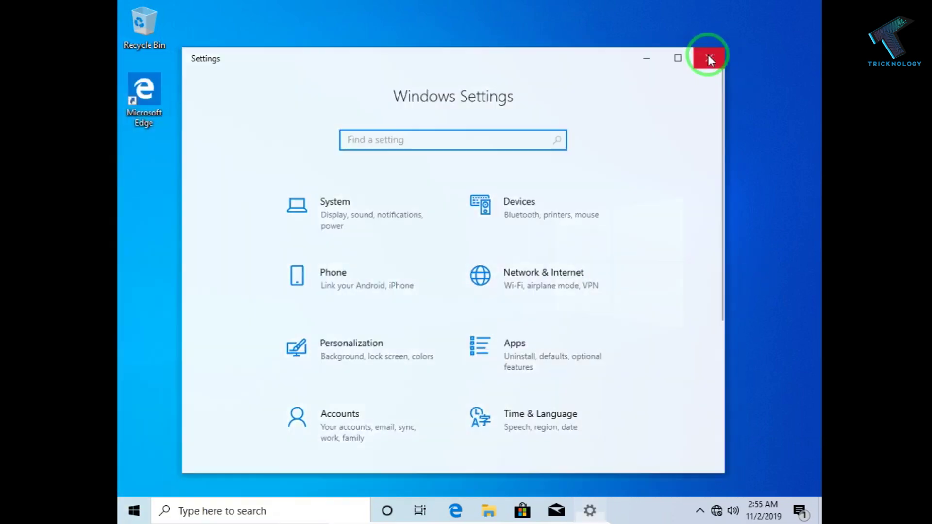
left_click(708, 55)
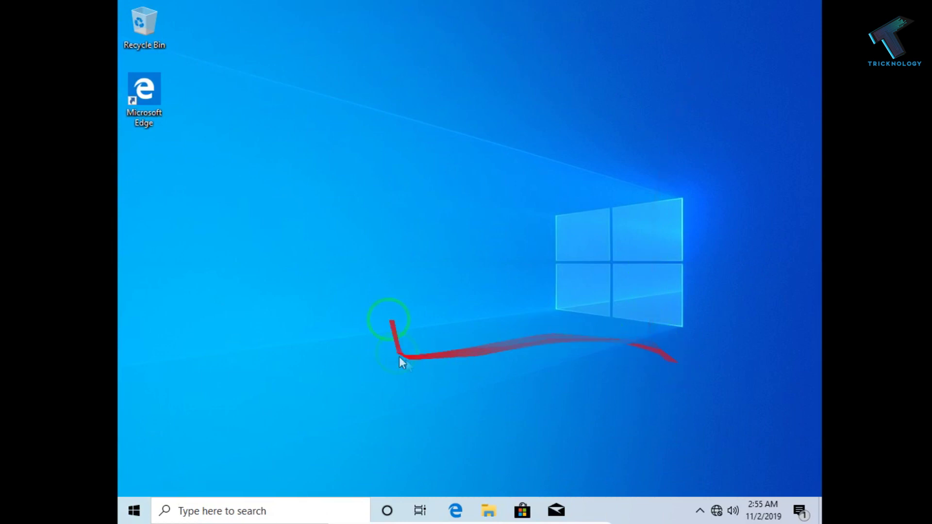